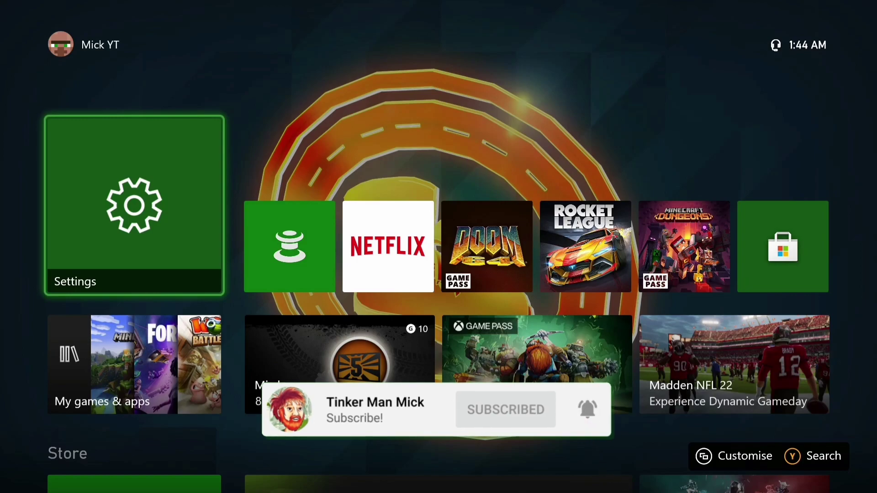
# - Bring up the Xbox guide over the home screen
pyautogui.press('super')
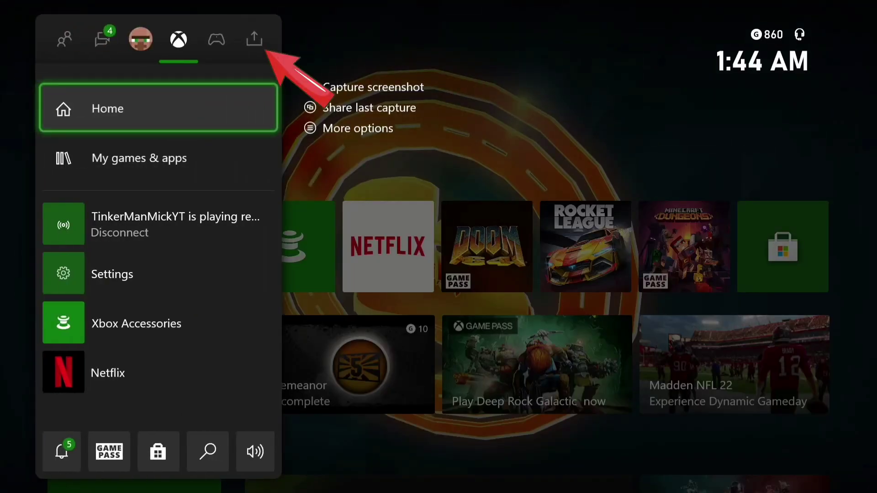
# - Go to the guide's Capture & share tab and enter Capture settings
pyautogui.press('Right')
pyautogui.press('Right')
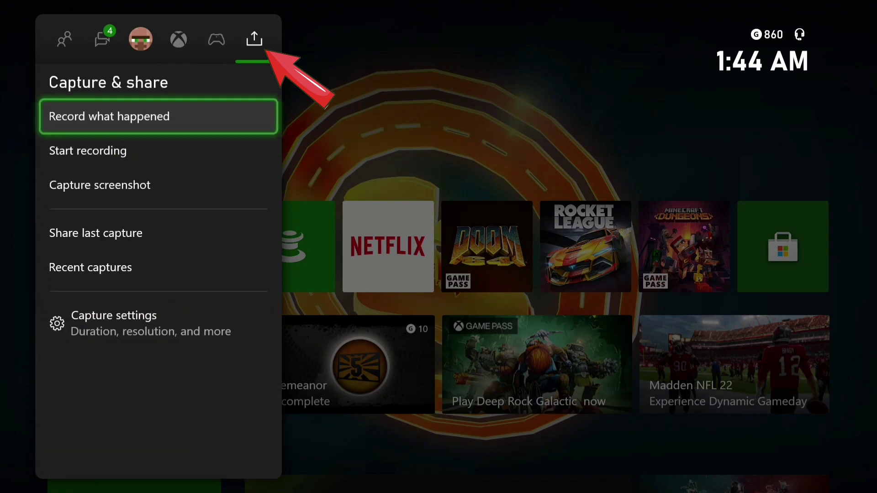
pyautogui.press('Down')
pyautogui.press('Down')
pyautogui.press('Down')
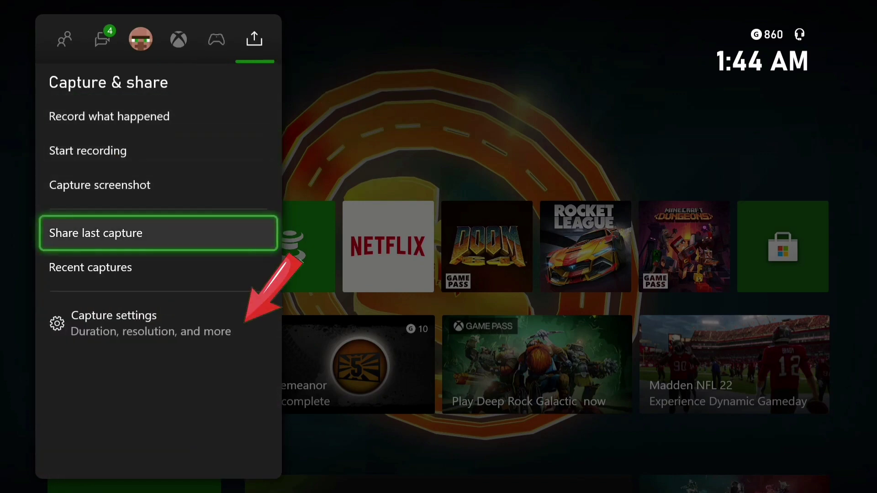
pyautogui.press('Down')
pyautogui.press('Return')
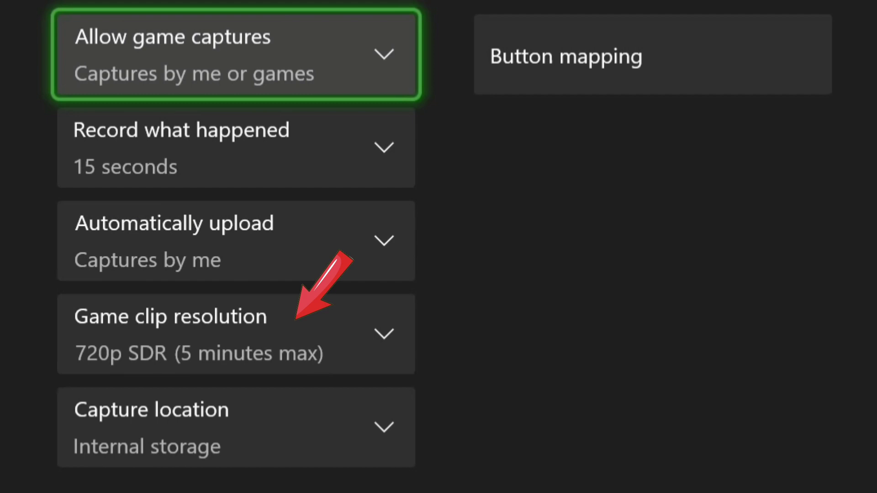
# - Set game clip resolution to 1080p SDR
pyautogui.press('Down')
pyautogui.press('Down')
pyautogui.press('Down')
pyautogui.press('Return')
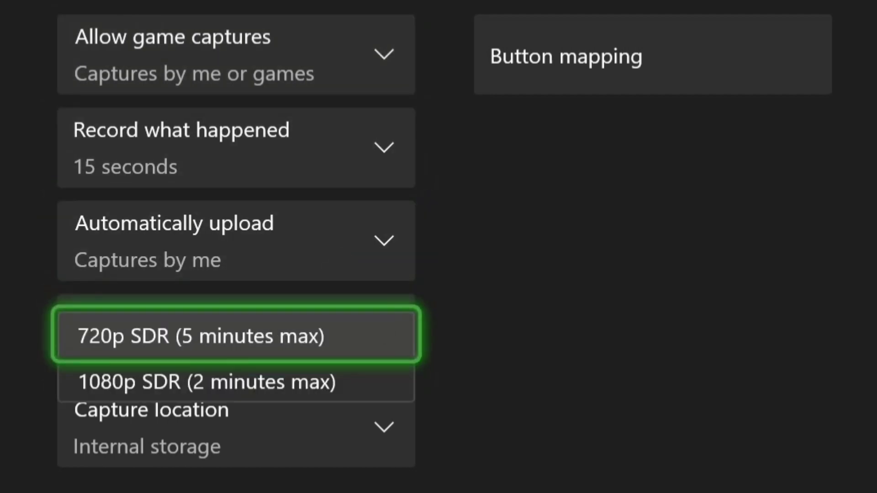
pyautogui.press('Down')
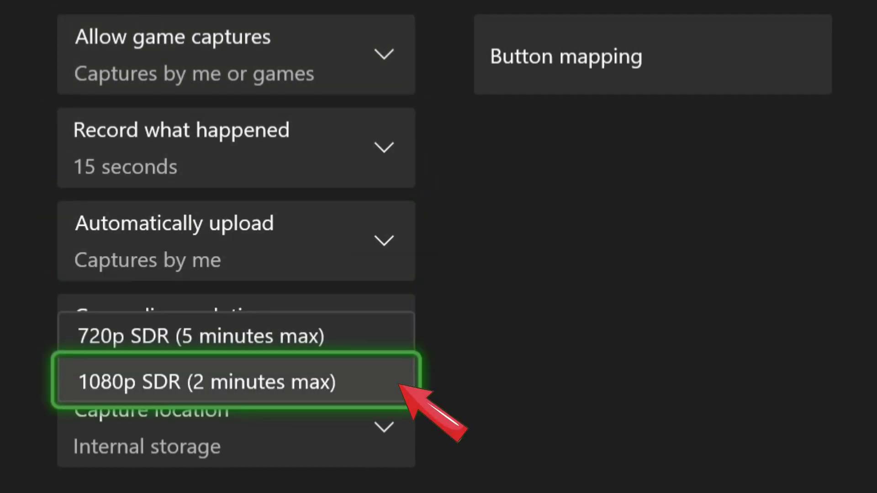
pyautogui.press('Return')
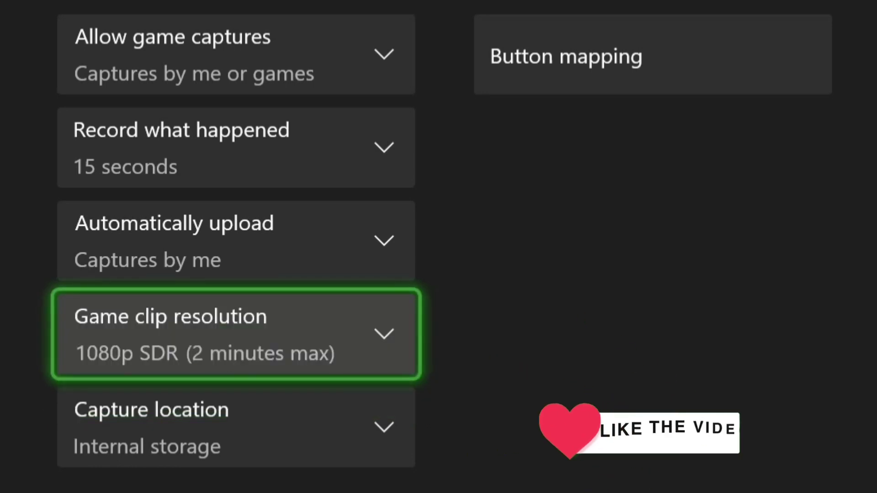
# - Set record what happened duration to 1 minute
pyautogui.press('Up')
pyautogui.press('Up')
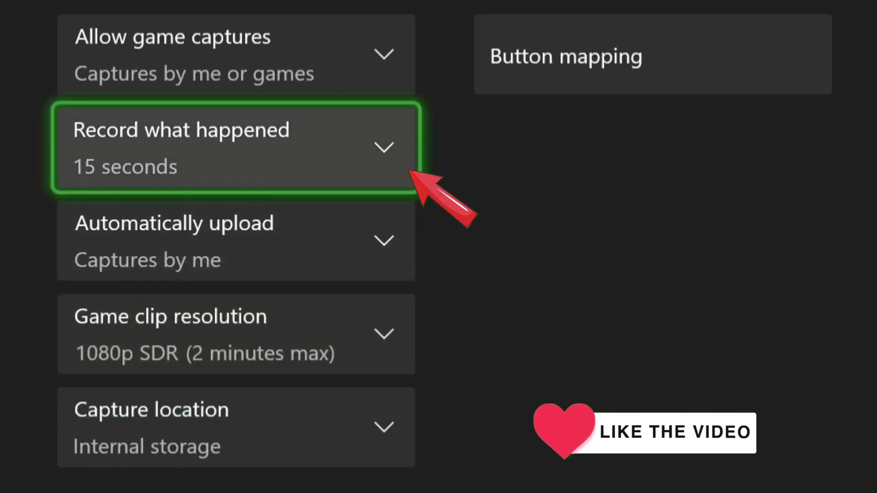
pyautogui.press('Return')
pyautogui.press('Down')
pyautogui.press('Down')
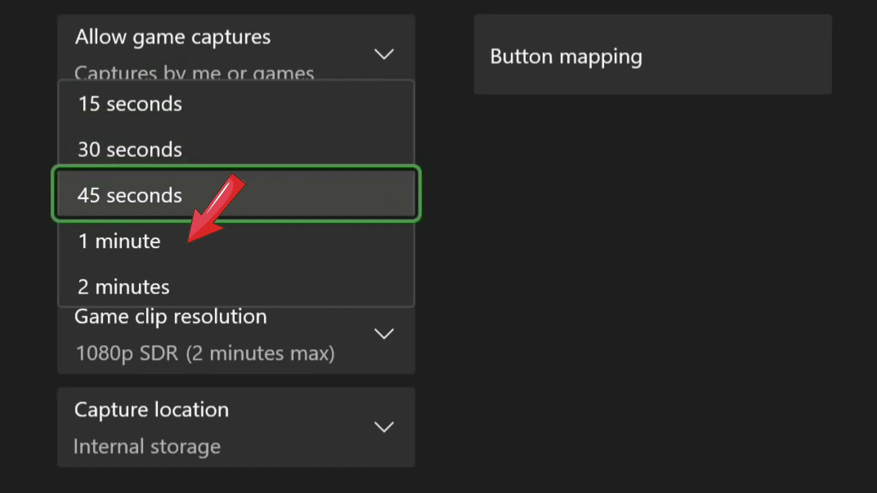
pyautogui.press('Down')
pyautogui.press('Return')
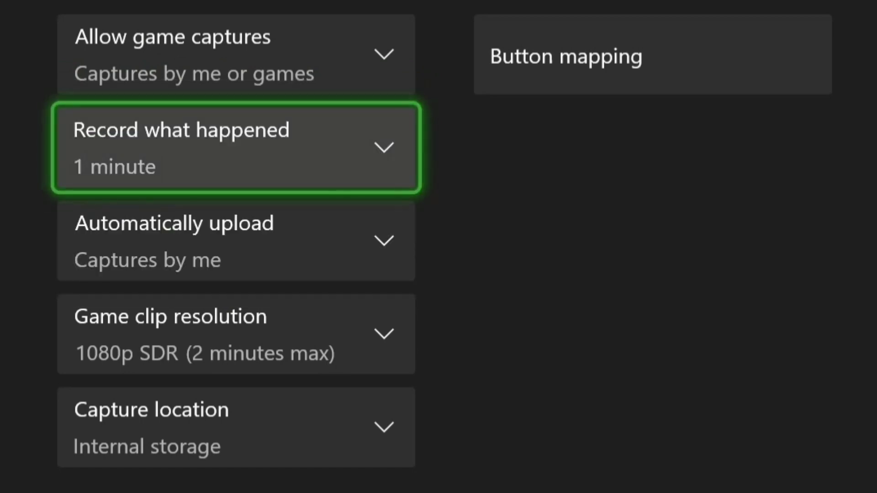
# - Change the Automatically upload option to Don't upload
pyautogui.press('Down')
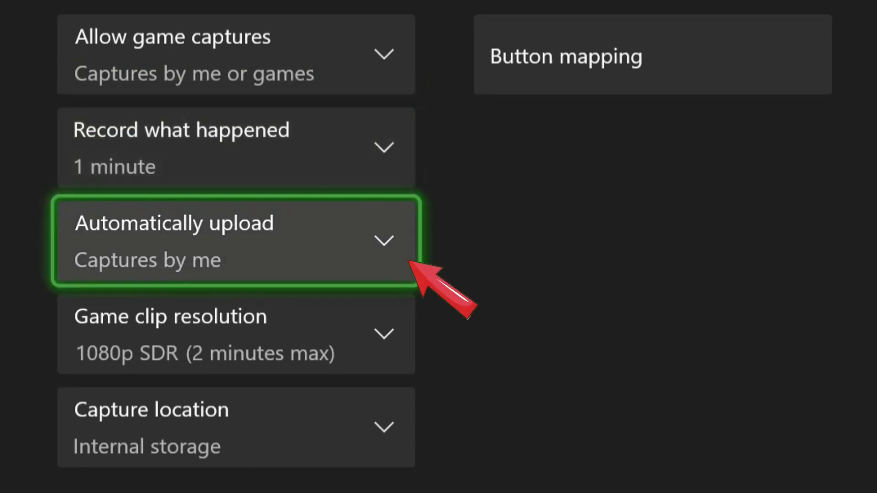
pyautogui.press('Return')
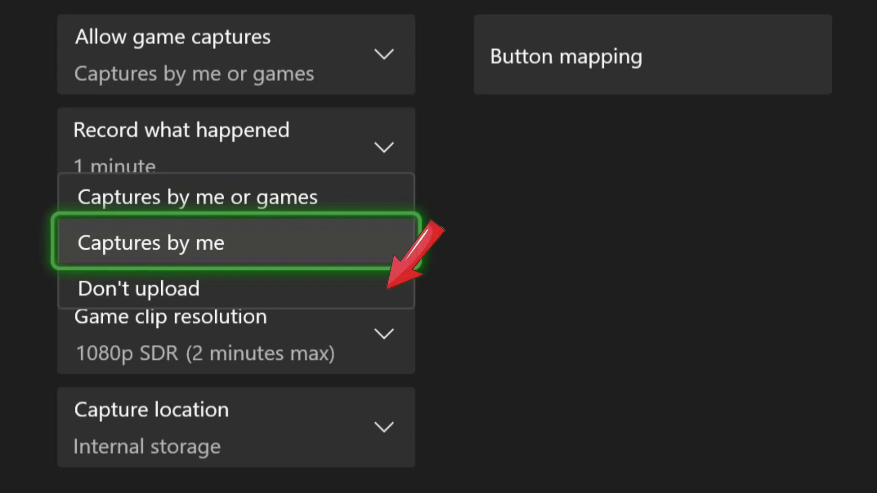
pyautogui.press('Down')
pyautogui.press('Return')
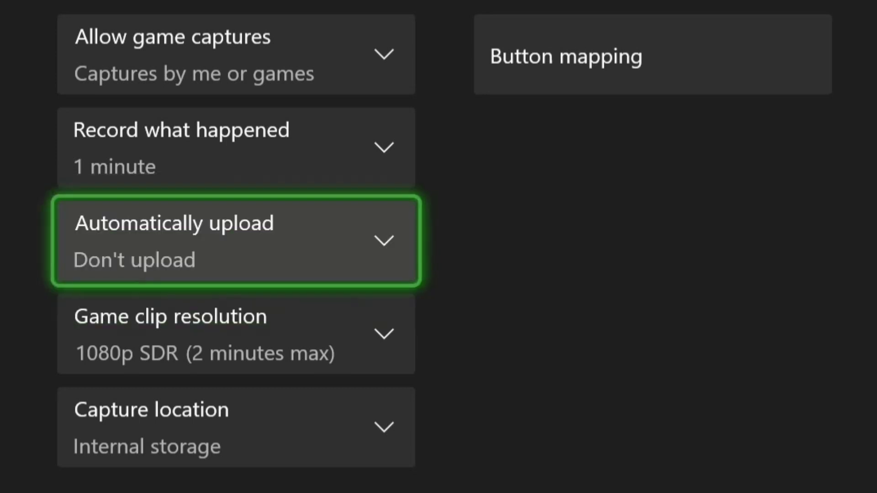
pyautogui.press('Down')
pyautogui.press('Down')
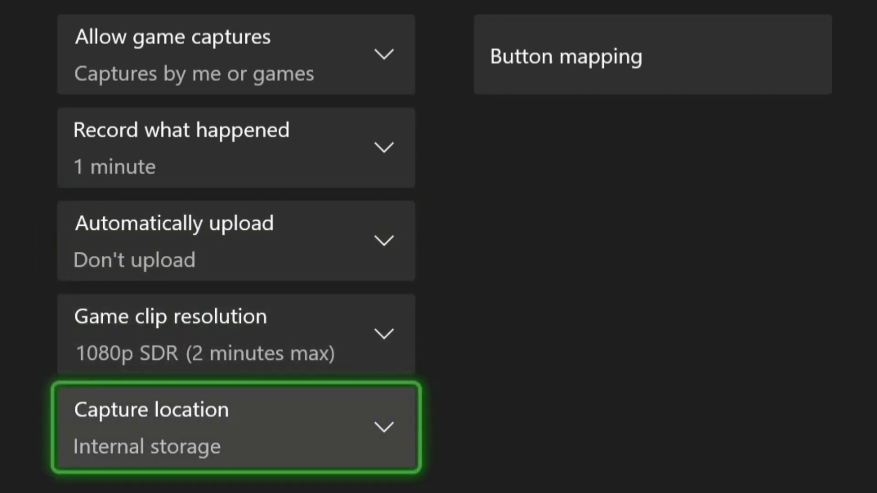
pyautogui.press('Return')
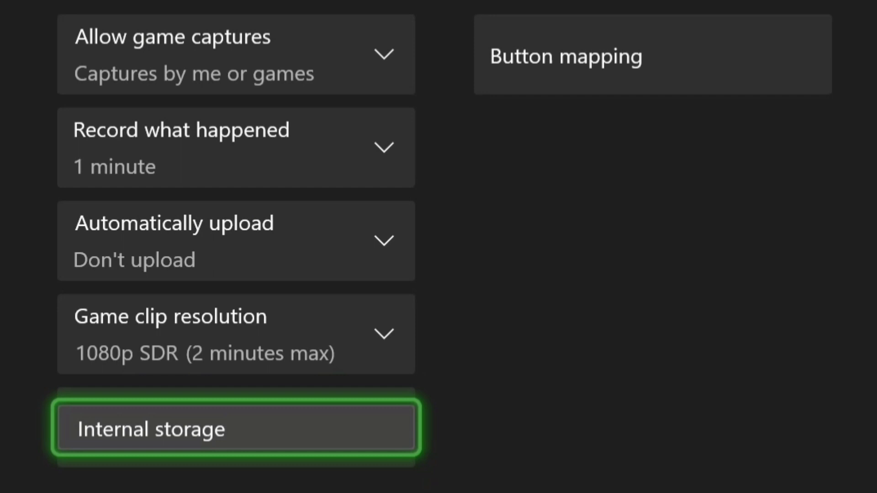
pyautogui.press('Return')
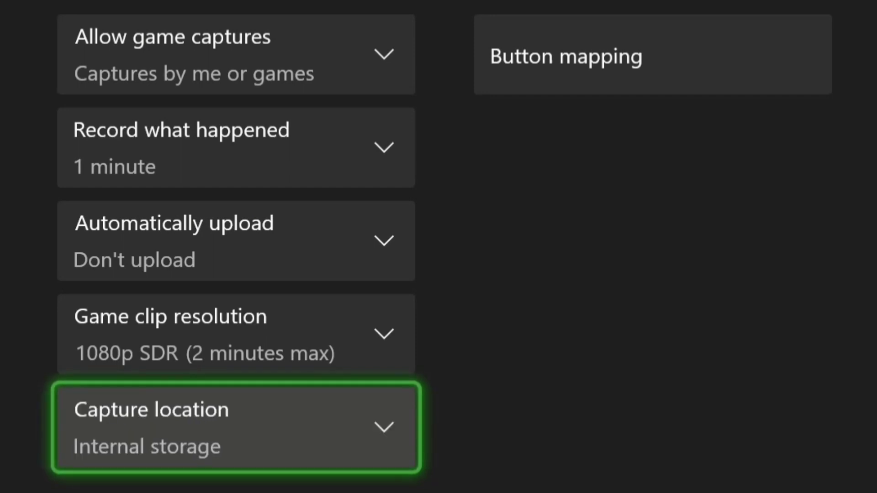